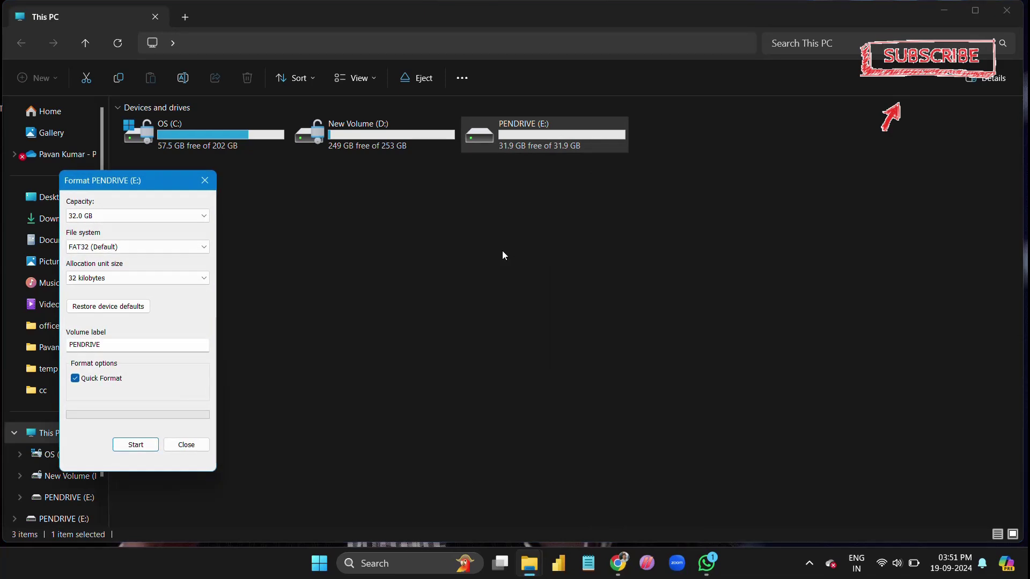
click(76, 378)
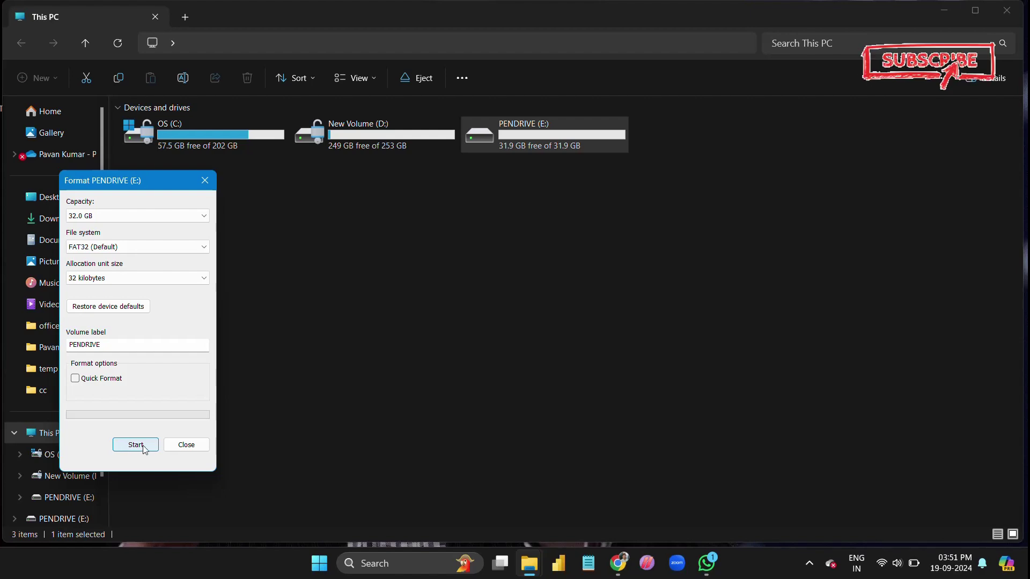
click(186, 445)
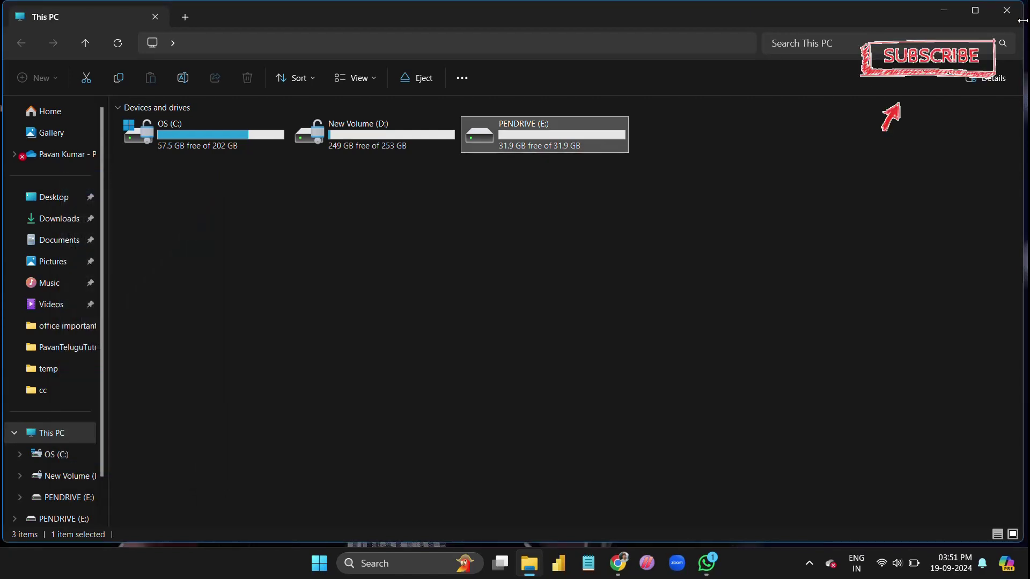
click(1006, 11)
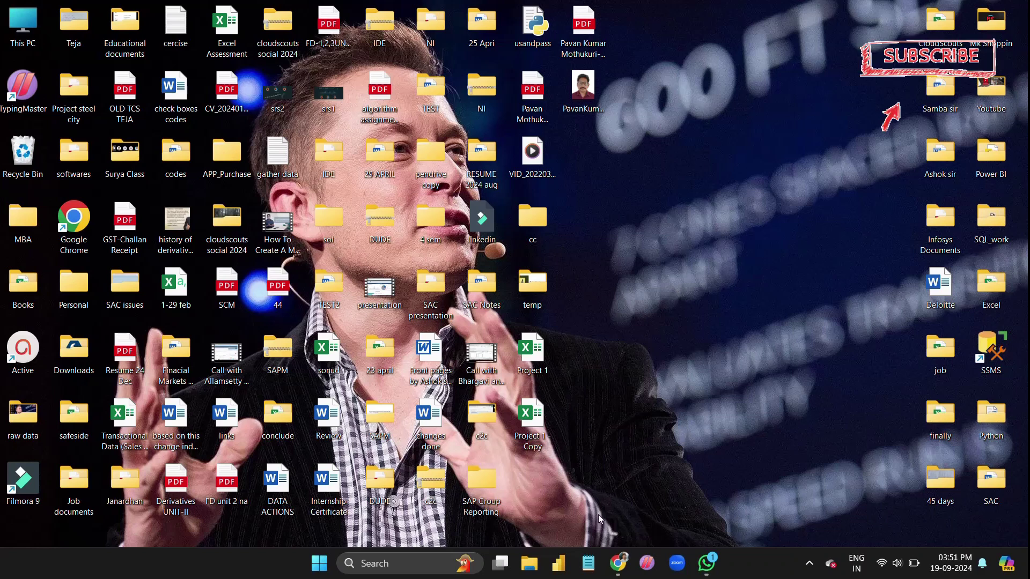
- Switch to Chrome, search Google for "windows disc image 10" and open Microsoft's Windows 10 disc image download page
click(618, 563)
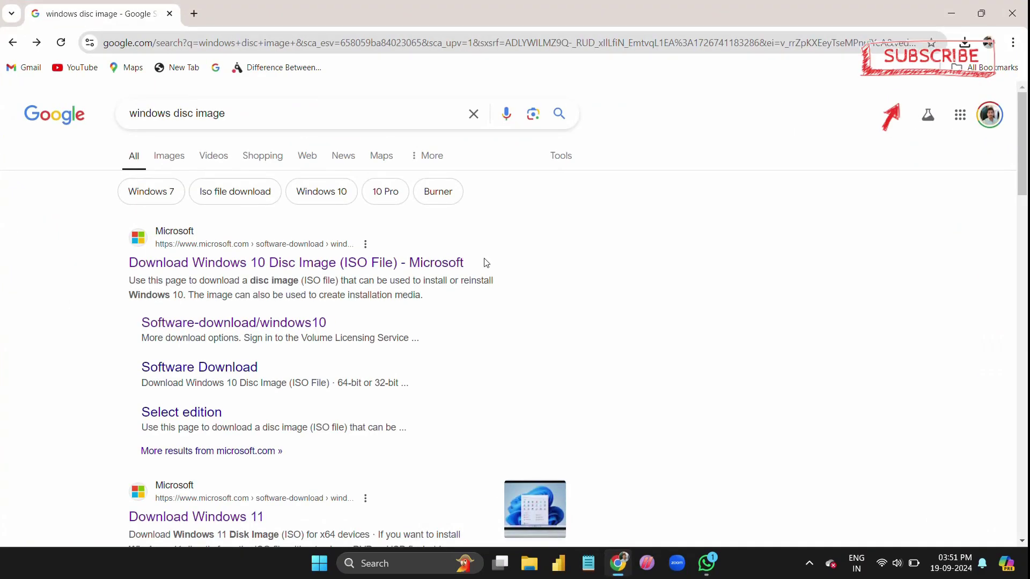
click(272, 118)
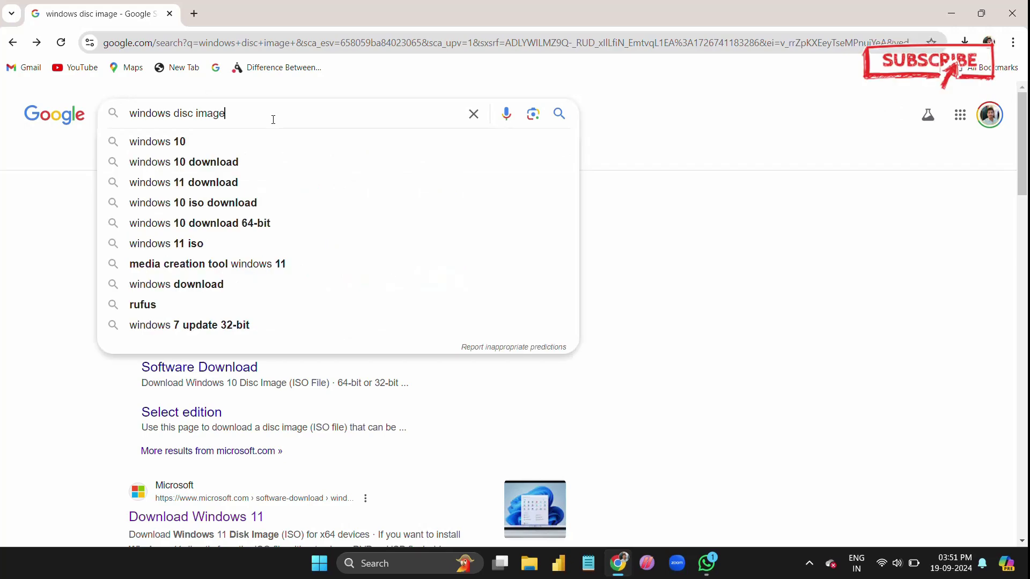
text(10)
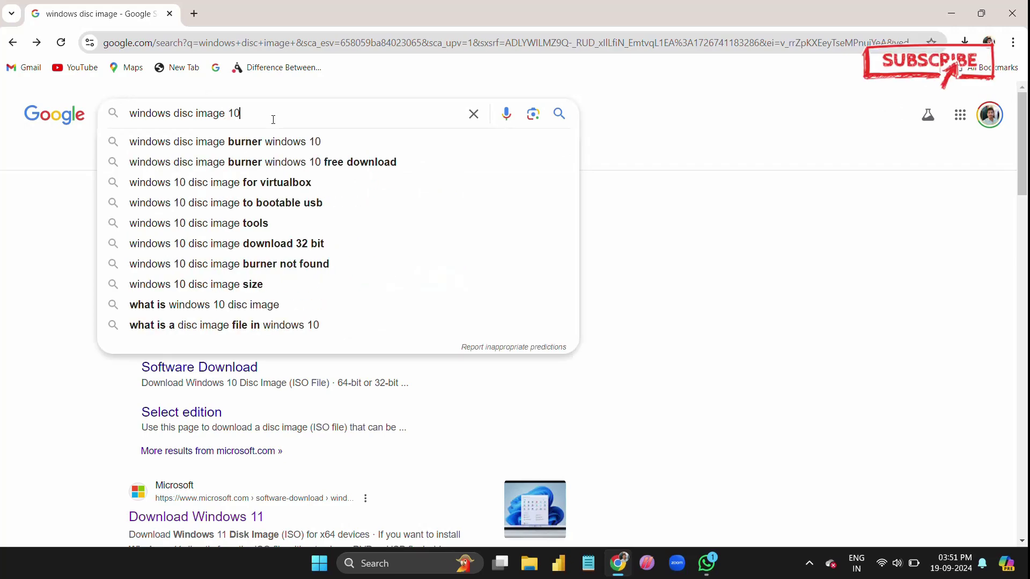
key(Return)
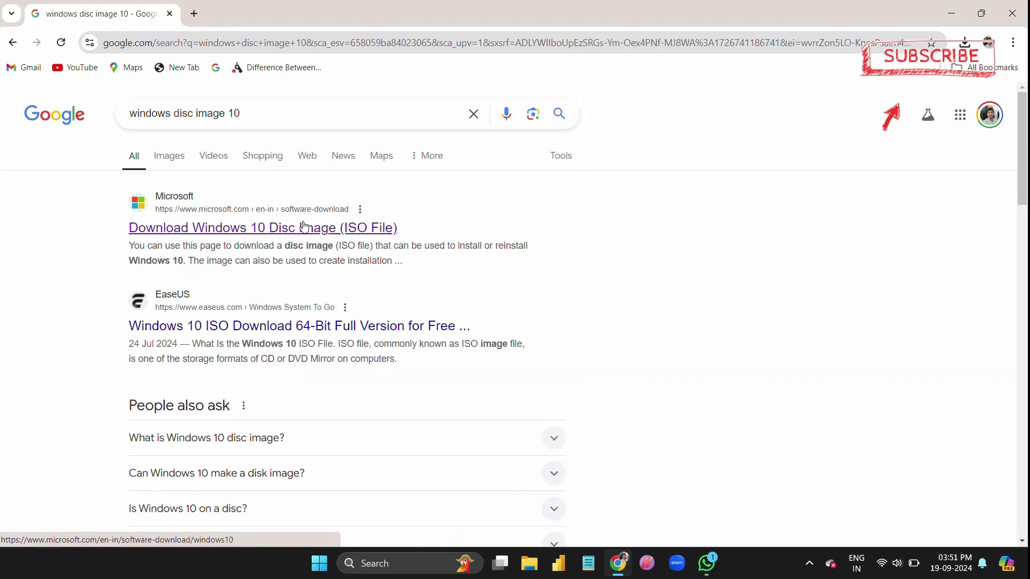
click(181, 232)
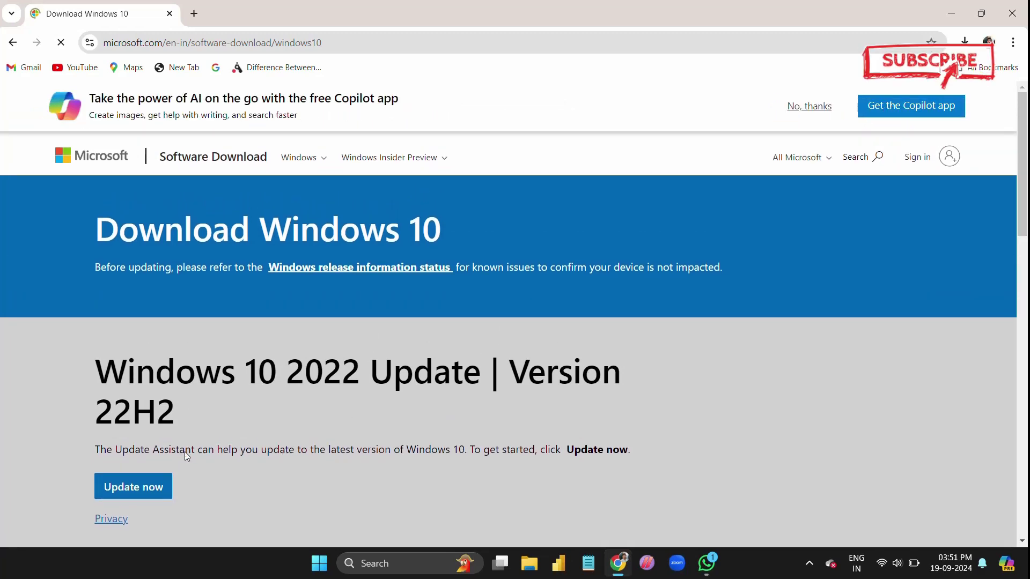
- Download the Windows 10 installation media tool as MediaCreationTool_22H2 to the Downloads folder and run it
scroll(252, 389, down, 6)
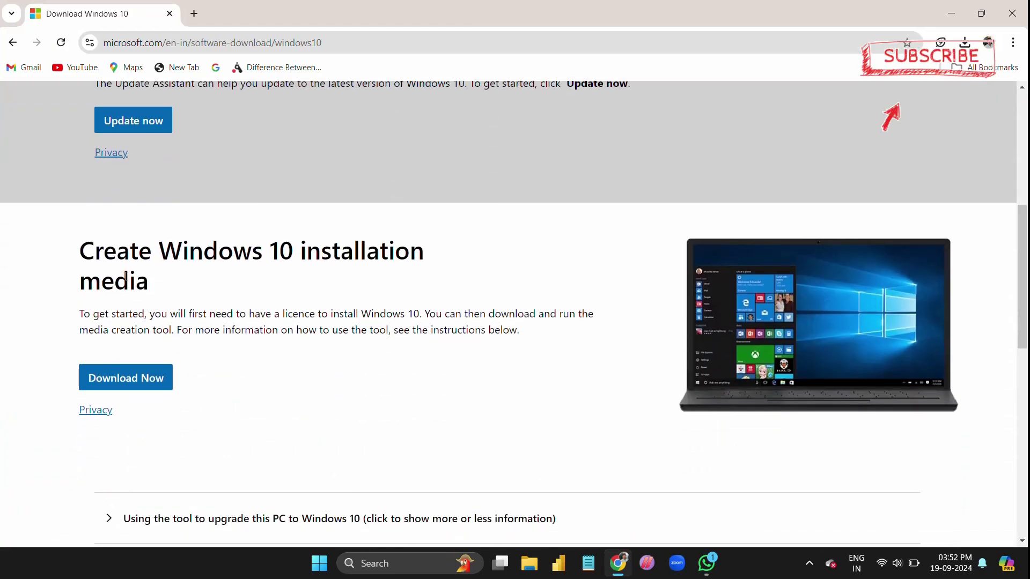
click(149, 382)
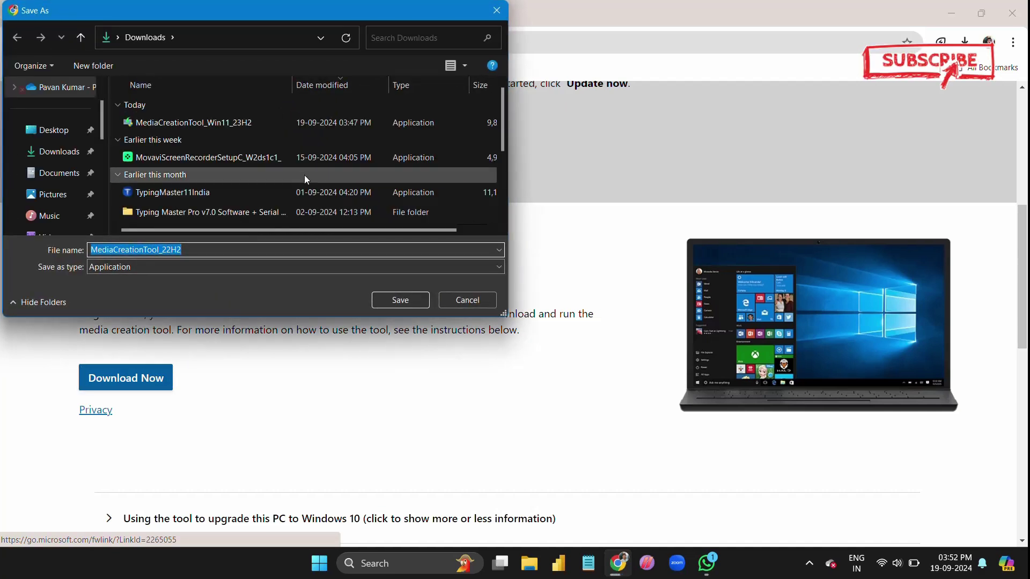
click(75, 152)
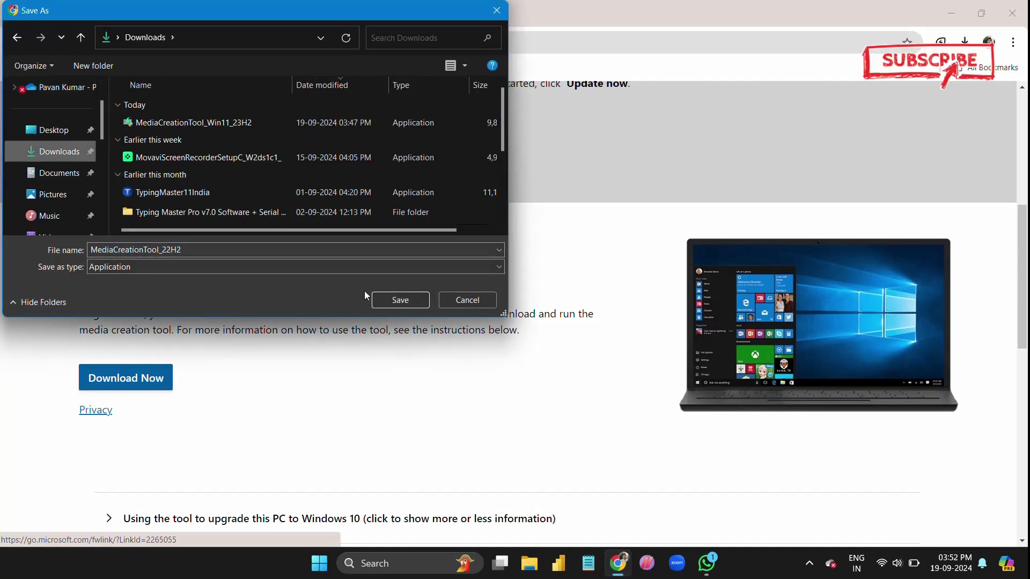
click(408, 298)
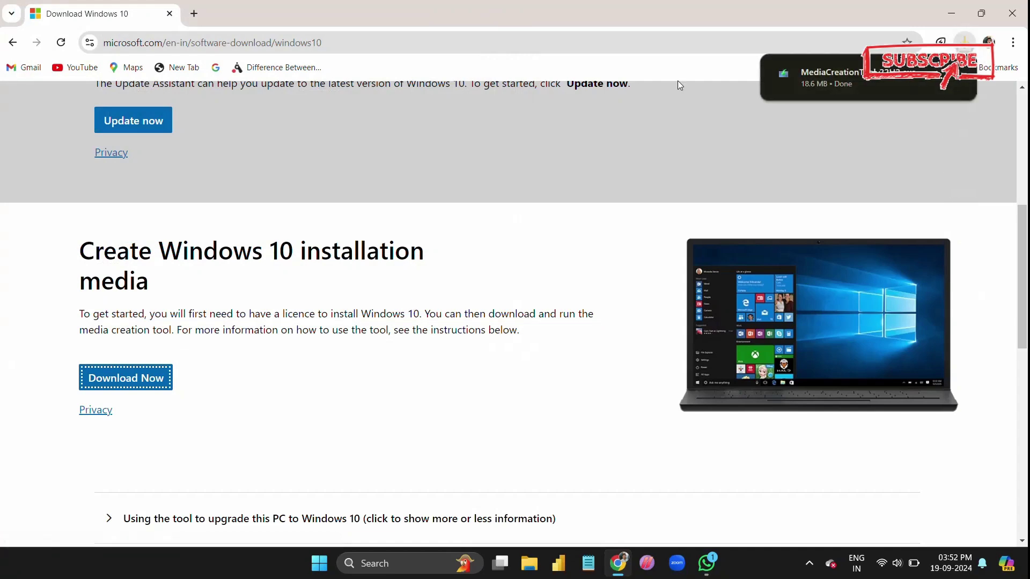
click(964, 43)
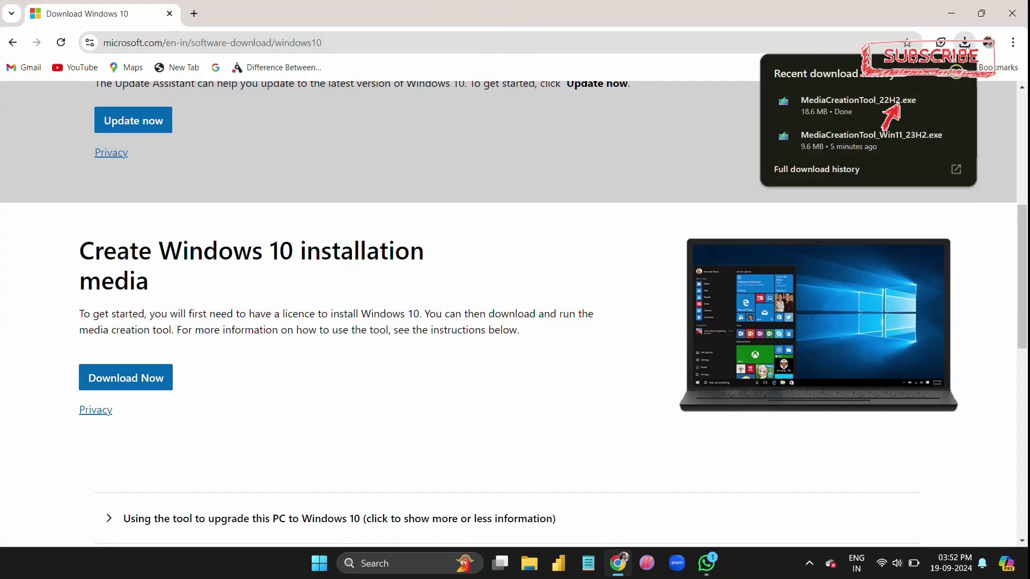
click(874, 105)
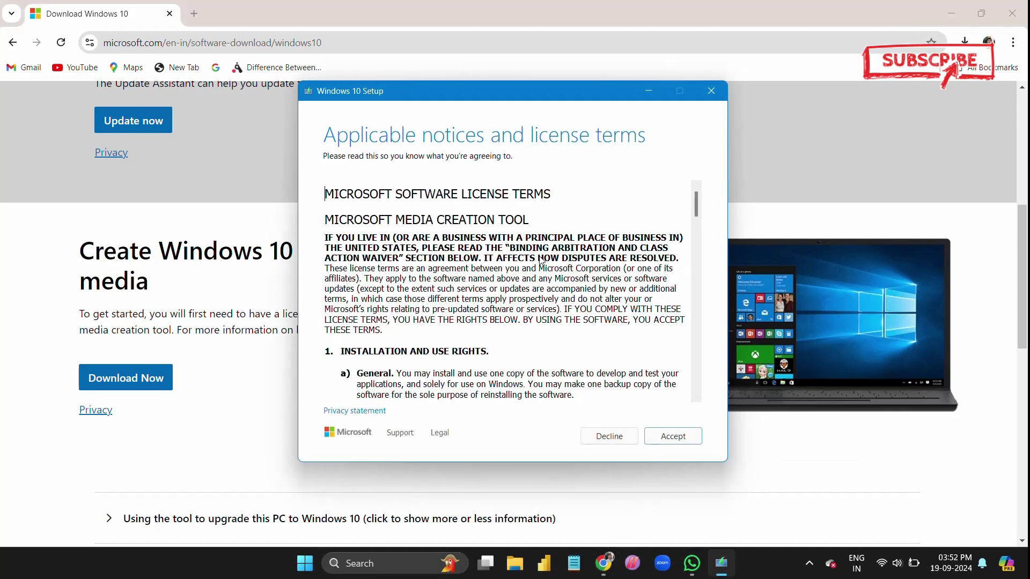
- Accept the Windows 10 Setup license terms and choose to create installation media for another PC
scroll(689, 284, down, 20)
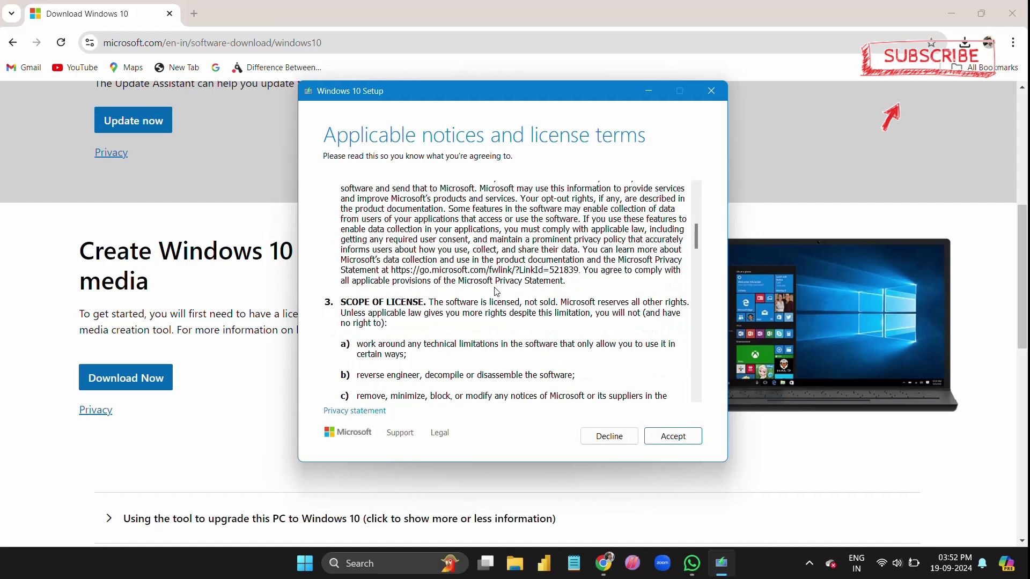
drag(696, 278, 696, 378)
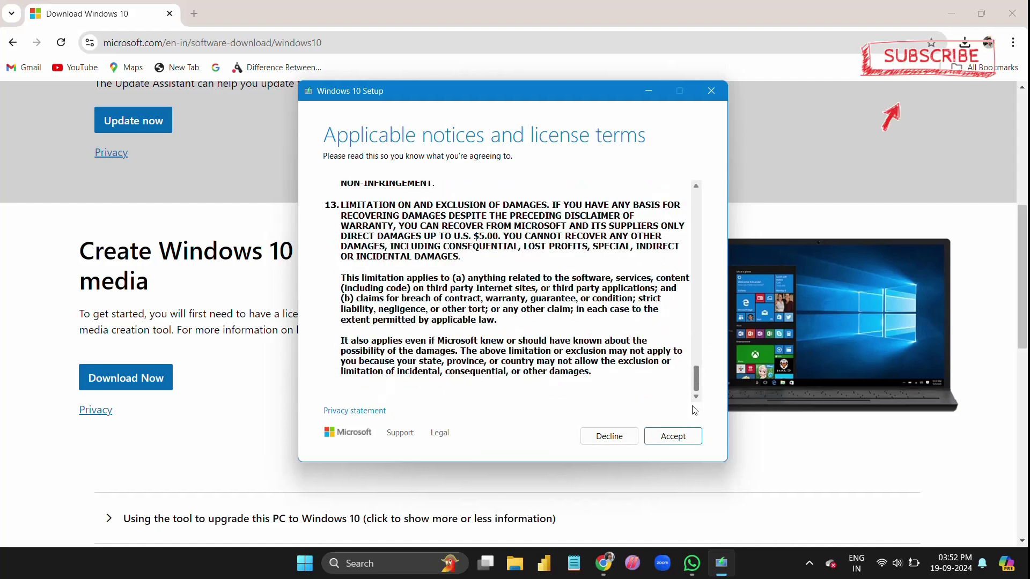
click(672, 438)
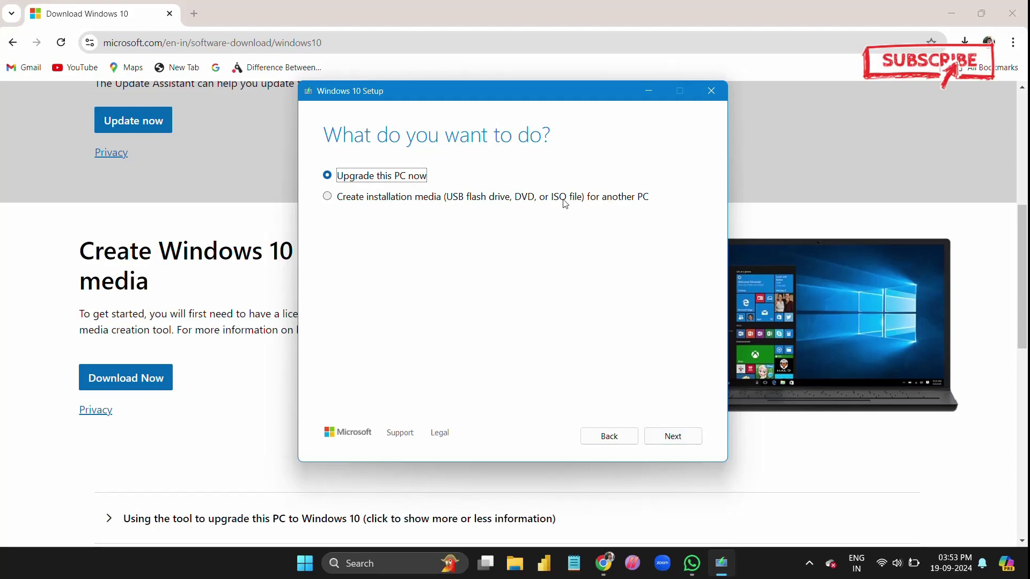
click(352, 203)
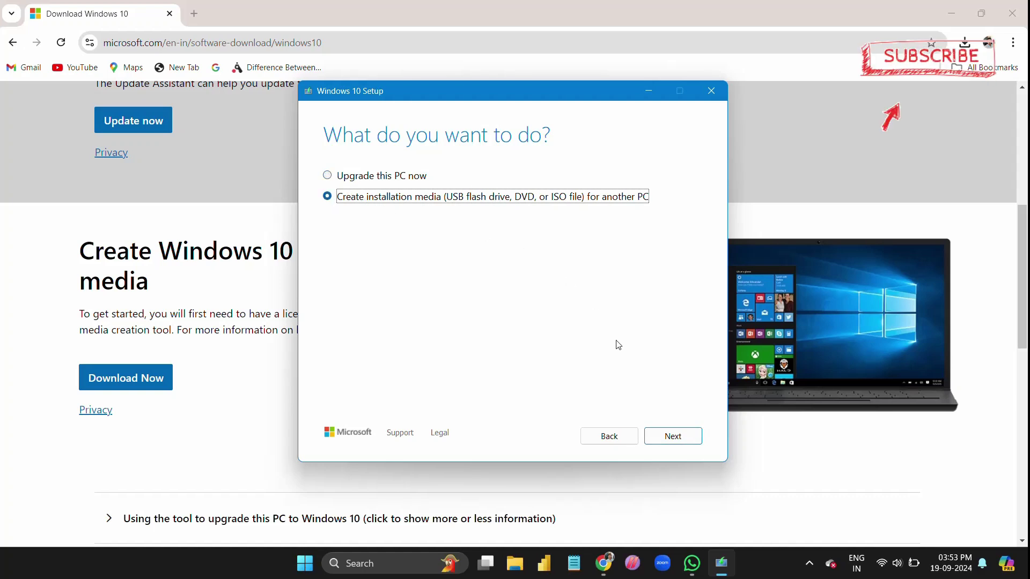
click(671, 441)
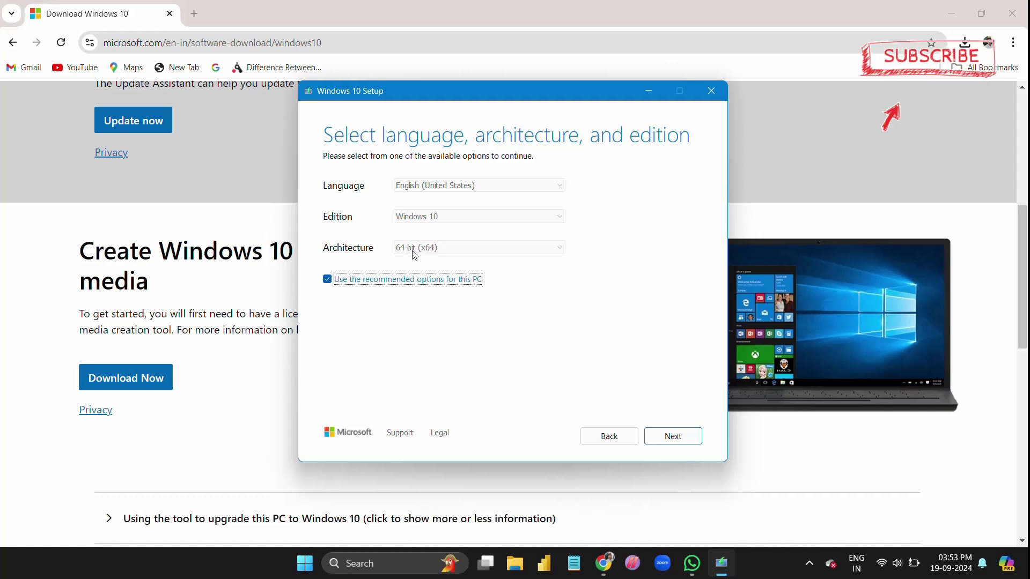
- Open the About your PC system settings, examine the system type to identify the architecture, and close Settings
key(super)
text(about Java)
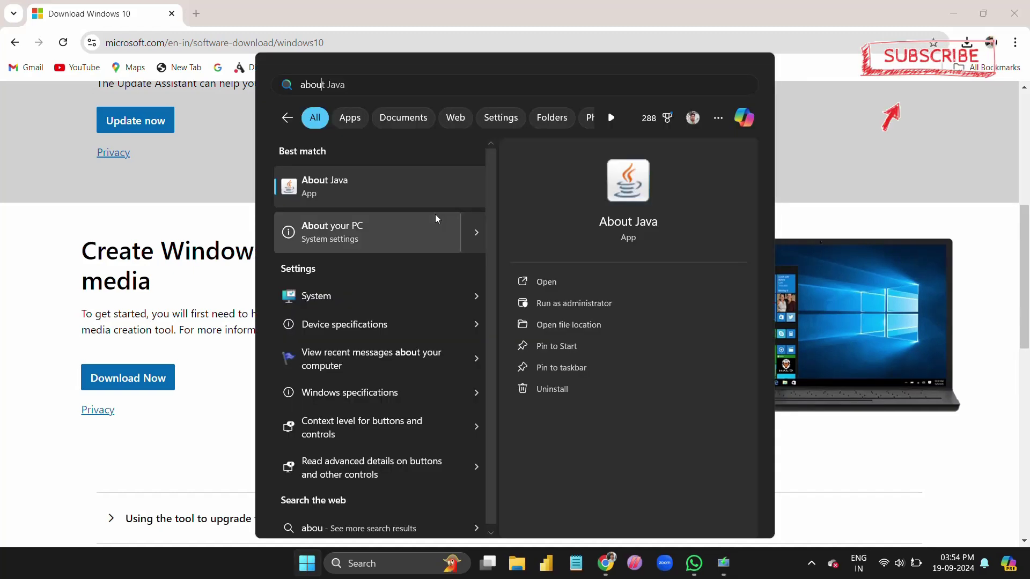
click(435, 215)
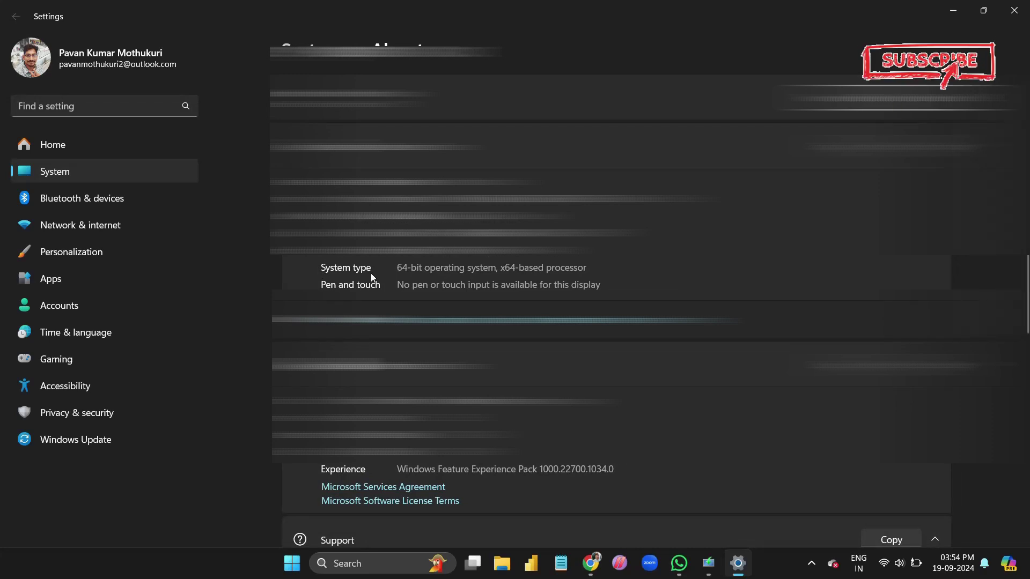
drag(396, 267, 610, 267)
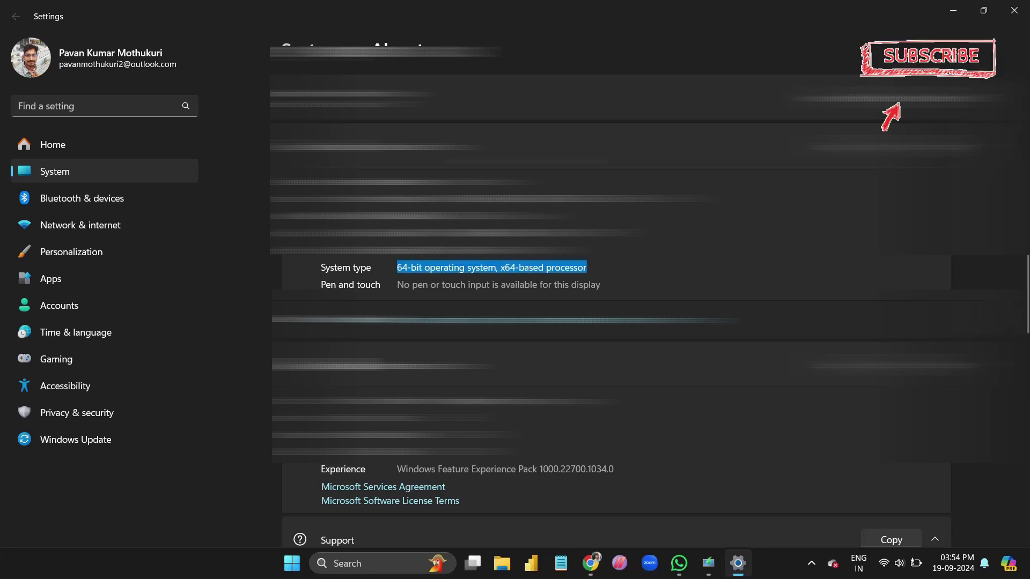
click(1013, 10)
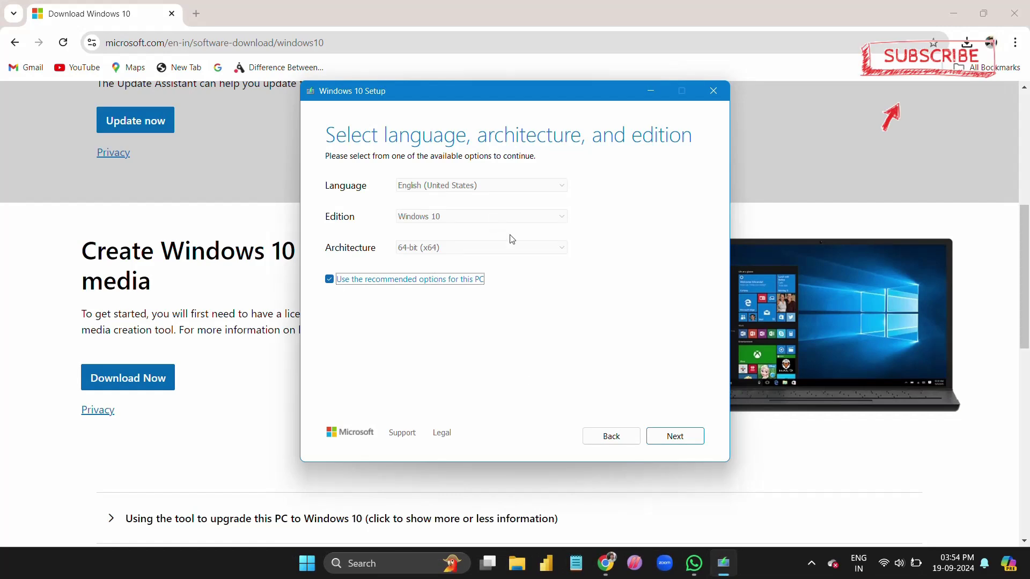
- Create the installation media on USB flash drive E: (PENDRIVE) with the recommended options, finish setup and open the safe-removal options
click(668, 440)
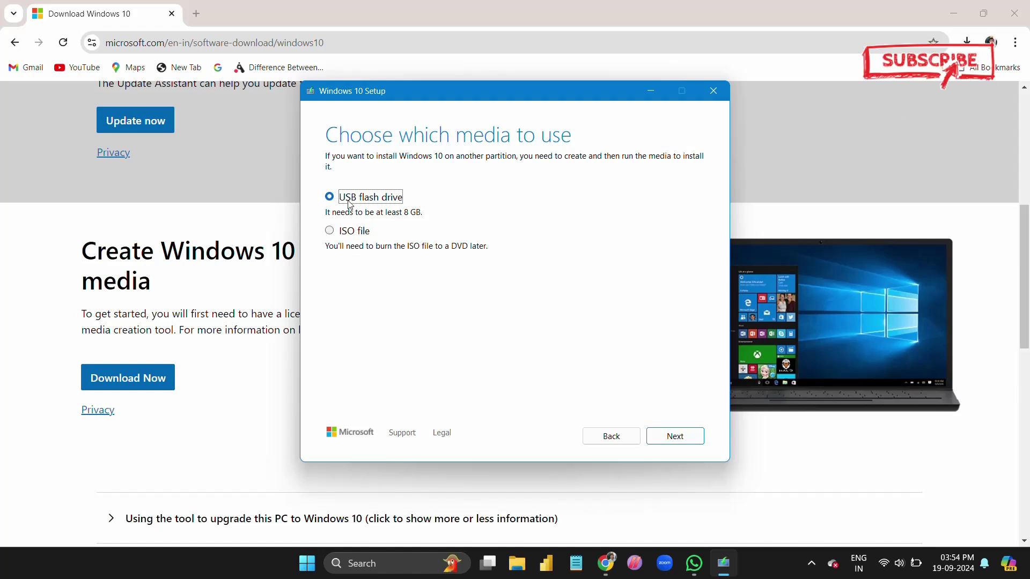
click(683, 437)
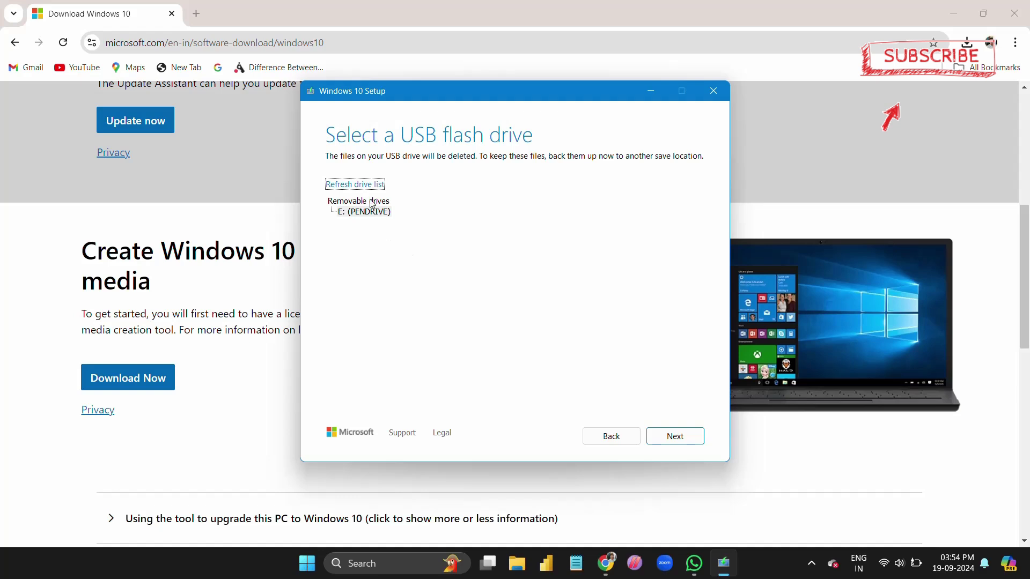
click(671, 440)
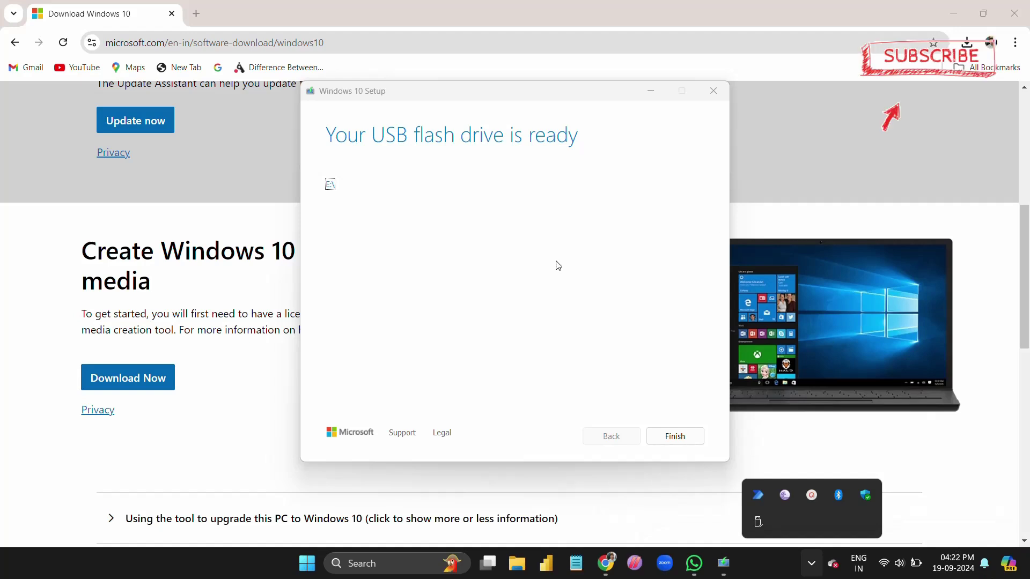
click(676, 436)
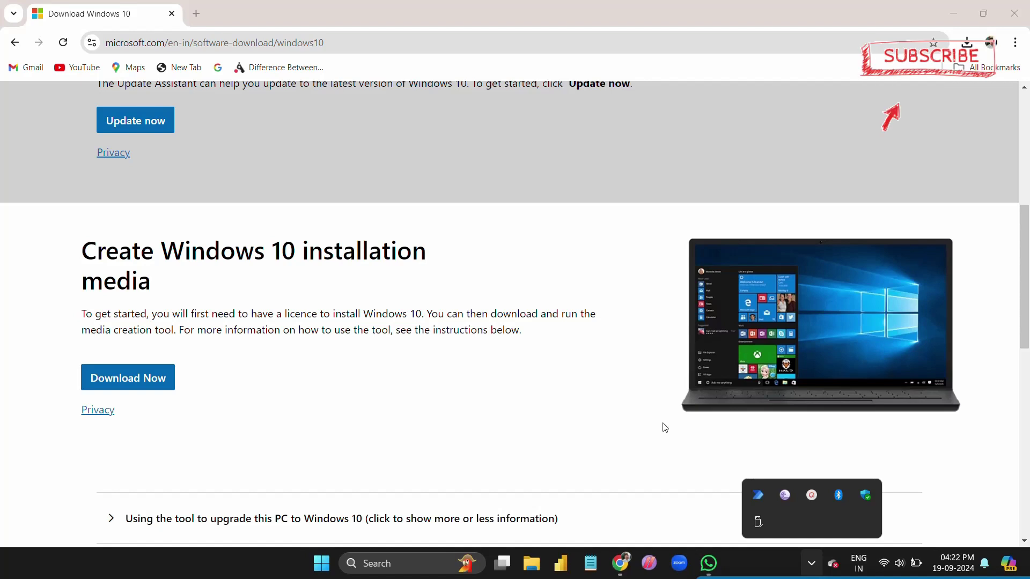
click(761, 522)
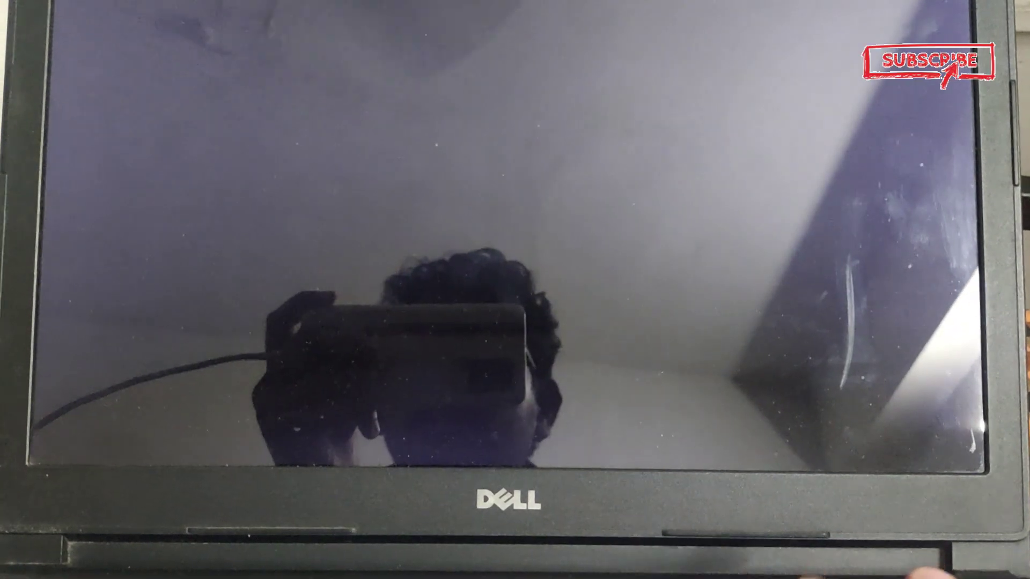
- Open the laptop's boot menu at startup and select UEFI: SanDisk, Partition 1 as the boot device
key(F12)
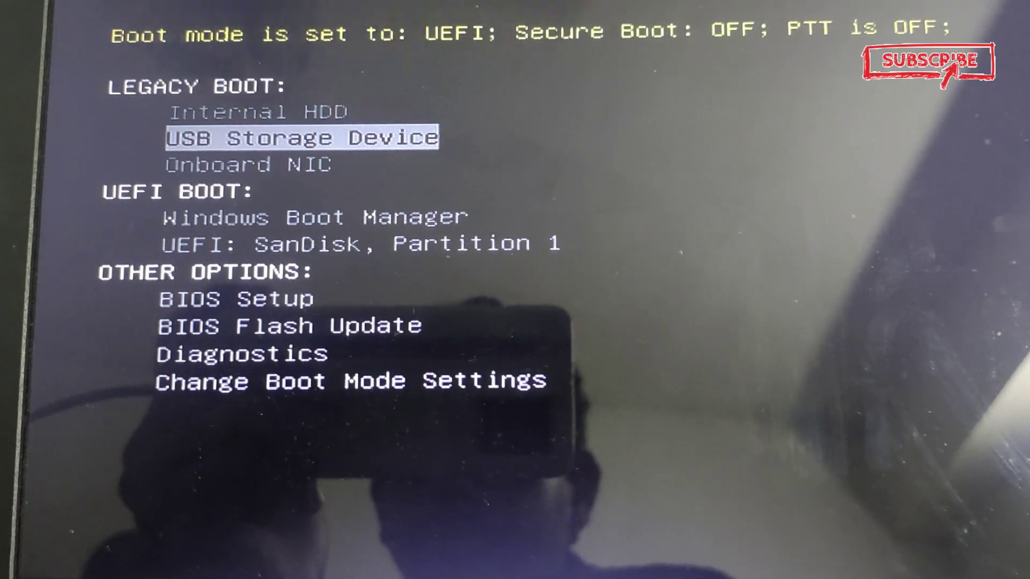
key(Down)
key(Down)
key(Down)
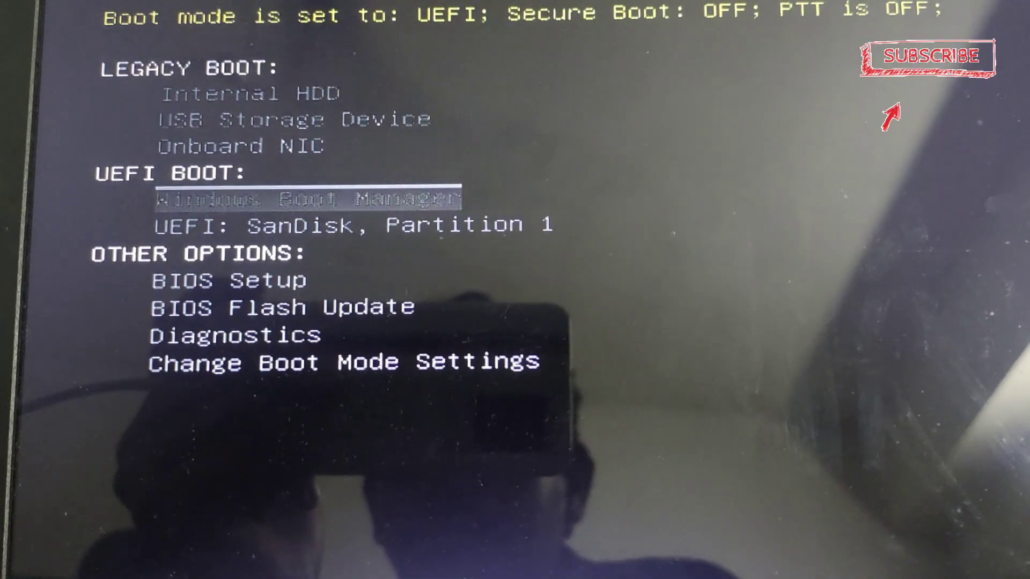
key(Down)
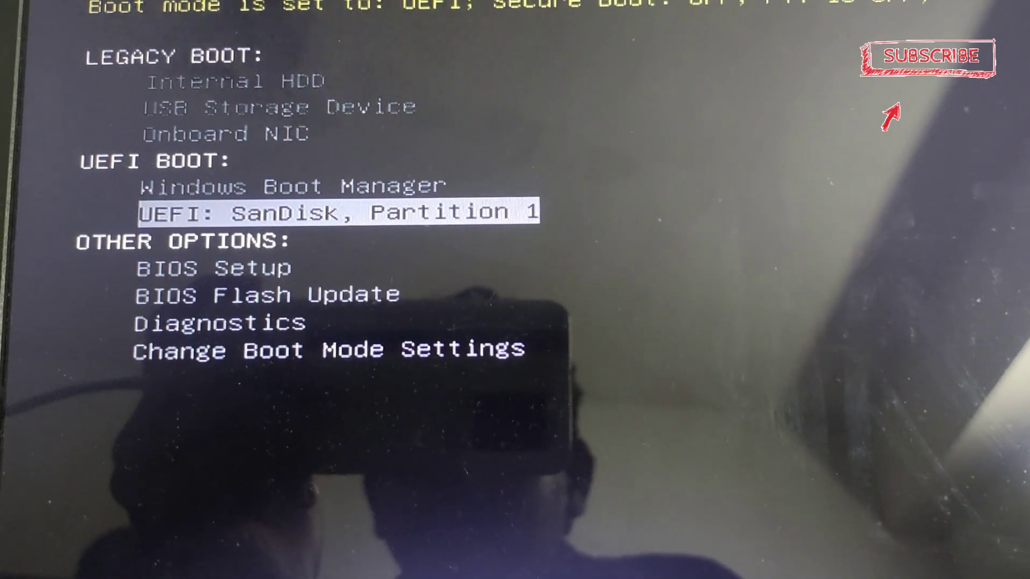